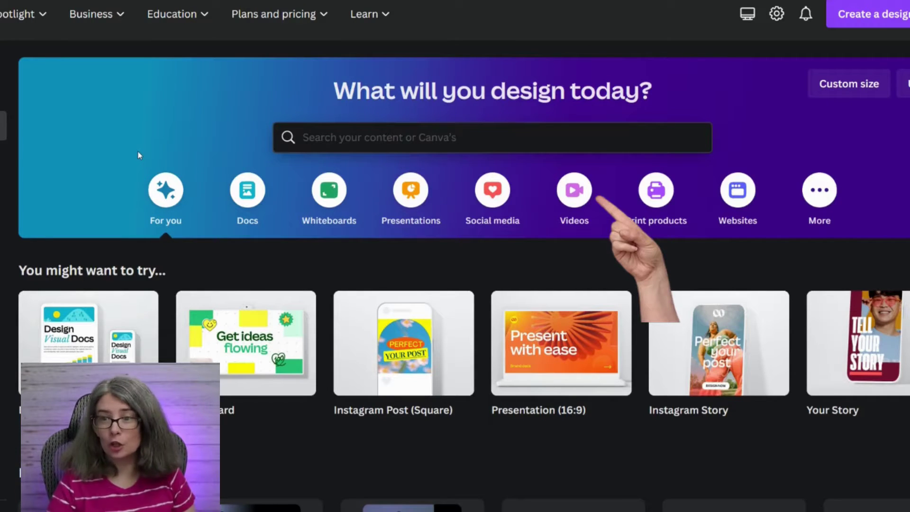
- Create a blank design in the Video format
click(575, 190)
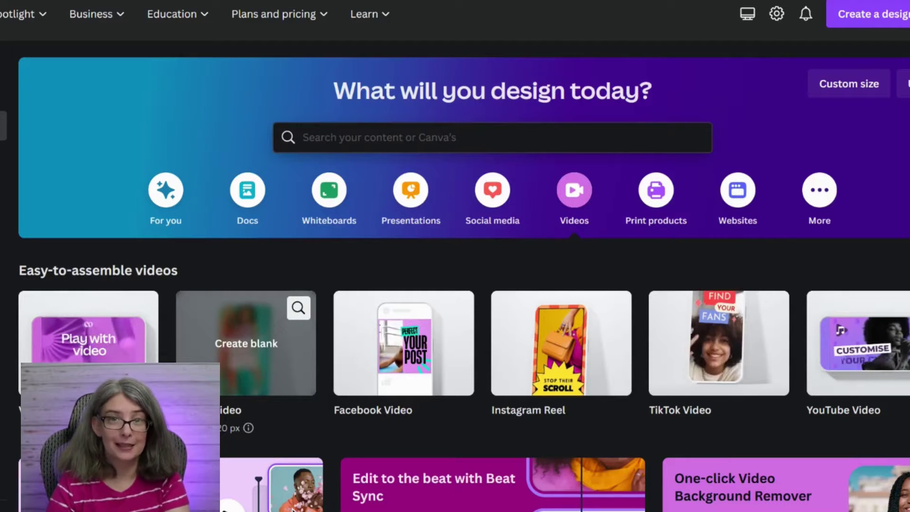
click(89, 344)
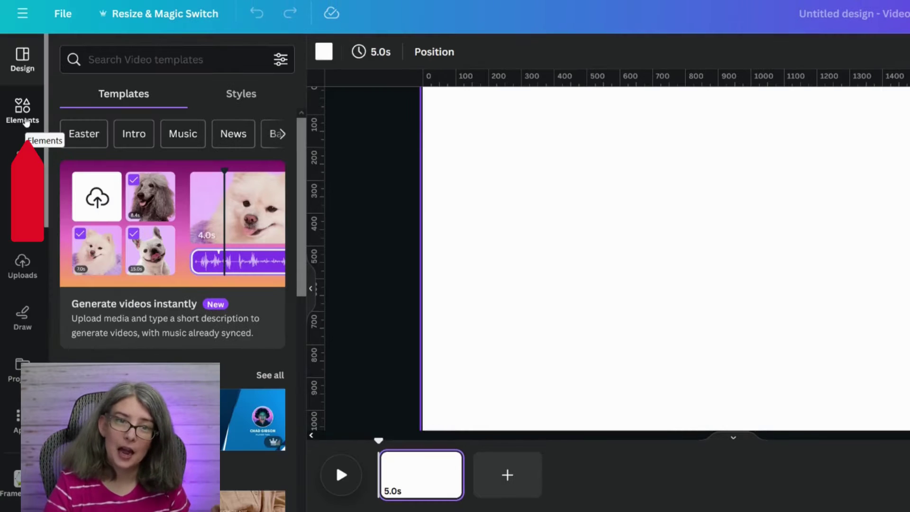
- Search the elements for "planting seeds" videos and add the 16-second clip of hands over soil to the page
click(25, 119)
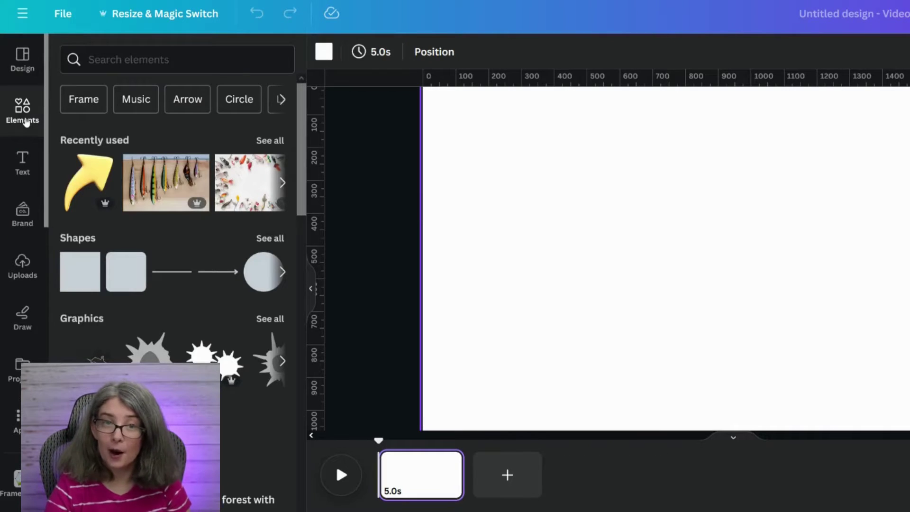
click(103, 58)
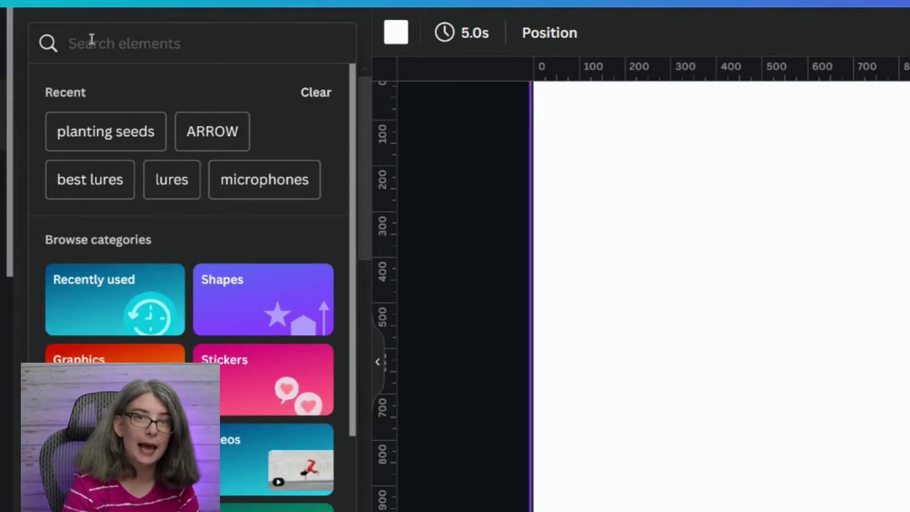
text(planting seeds)
key(Return)
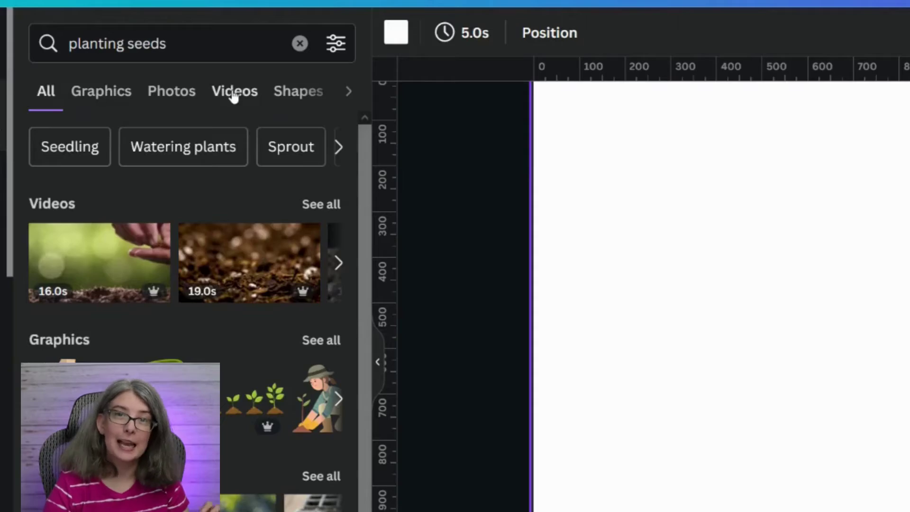
click(233, 92)
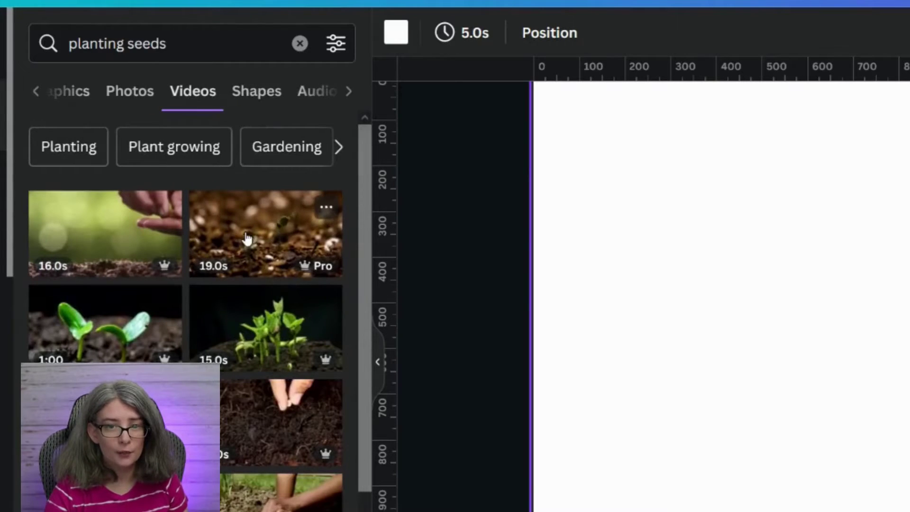
click(87, 233)
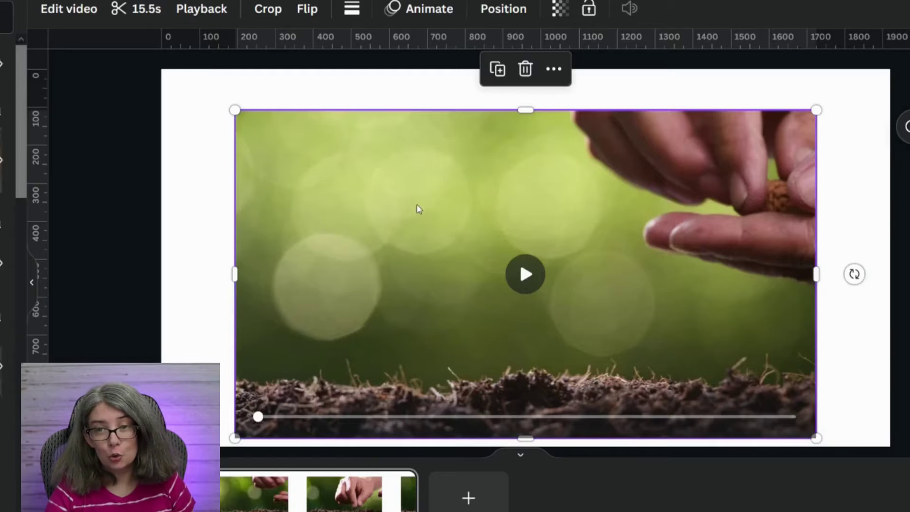
- Align the planting clip with the page's upper-left corner and enlarge it to fill the whole page
drag(417, 205, 346, 166)
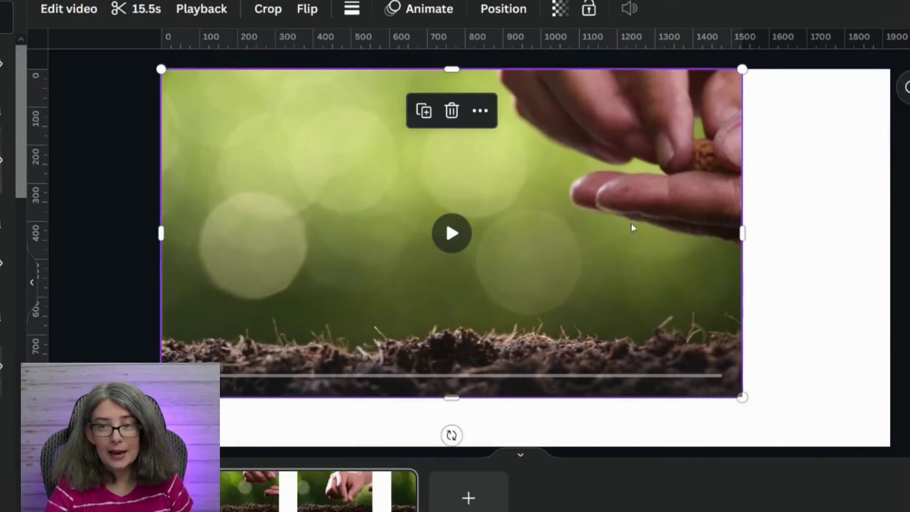
scroll(756, 382, down, 2)
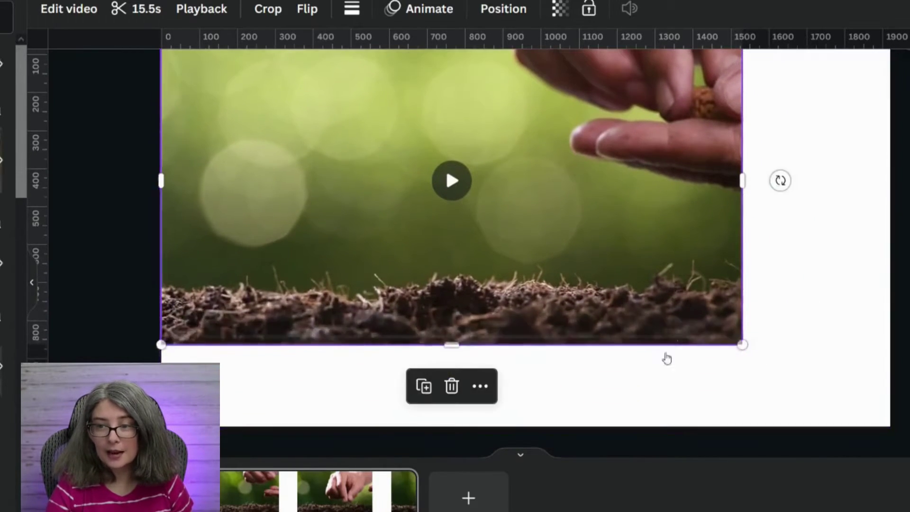
drag(743, 344, 885, 442)
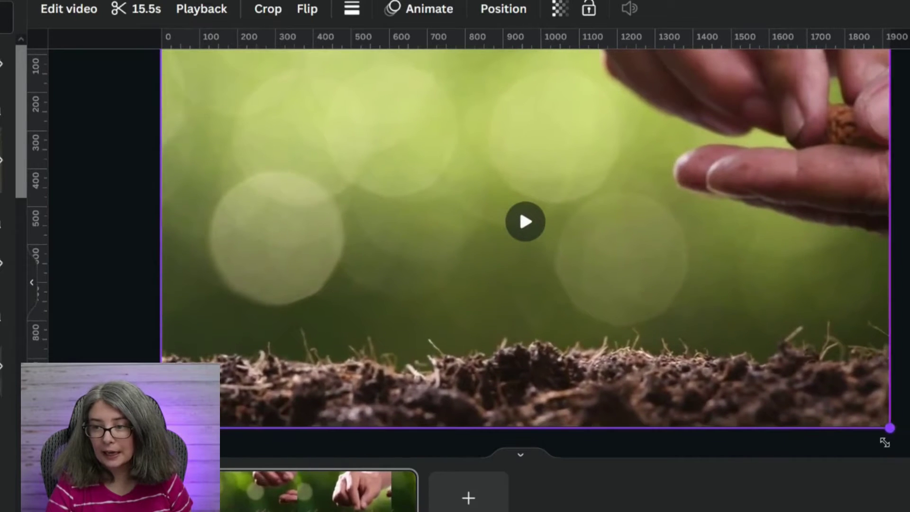
click(86, 298)
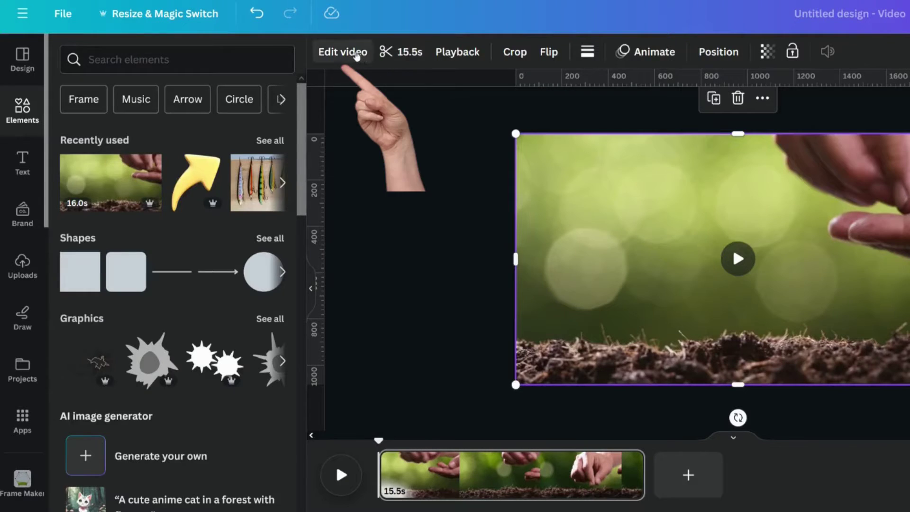
- Try the Peony and Greyscale filters on the planting clip and give the footage a dark blue-purple tinted filter
click(356, 56)
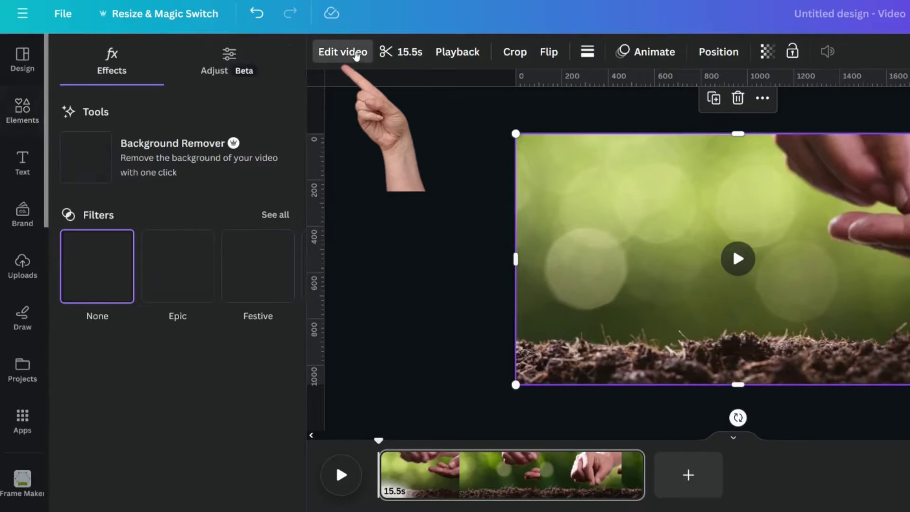
click(276, 216)
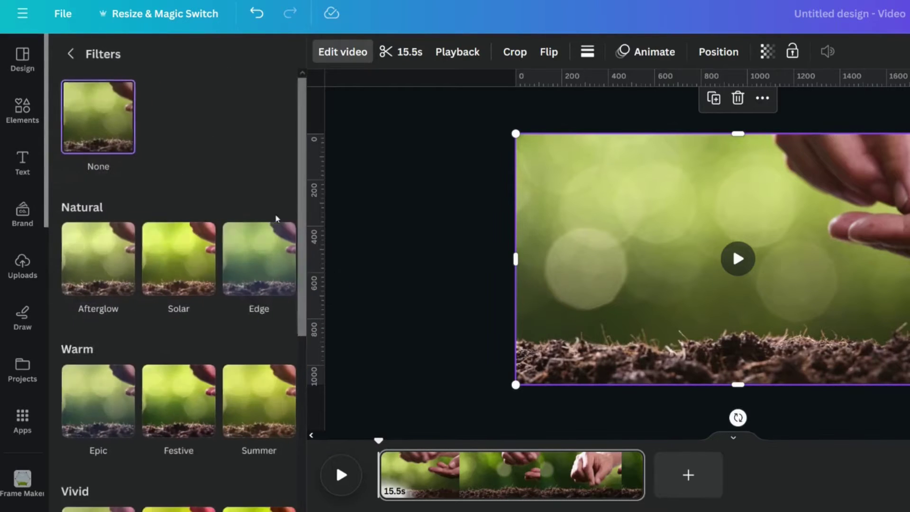
scroll(234, 327, down, 4)
click(177, 346)
scroll(211, 386, down, 1)
scroll(211, 387, down, 3)
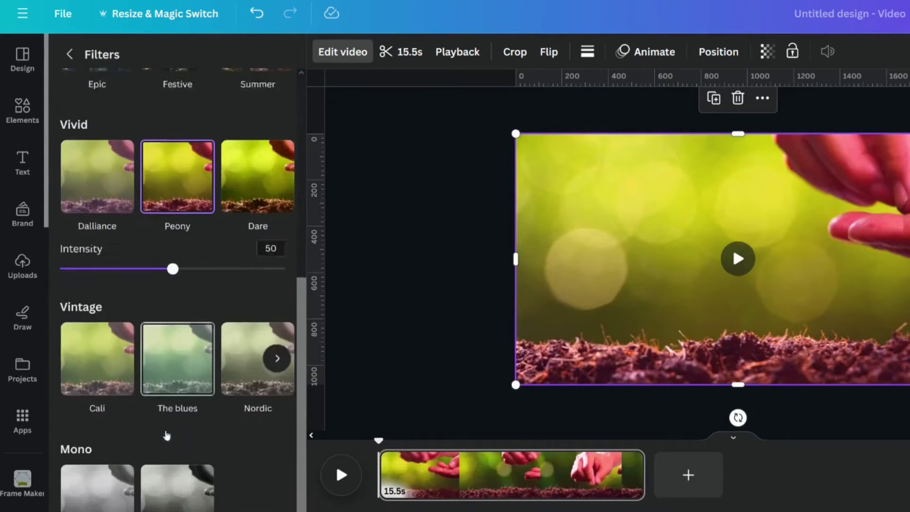
click(111, 460)
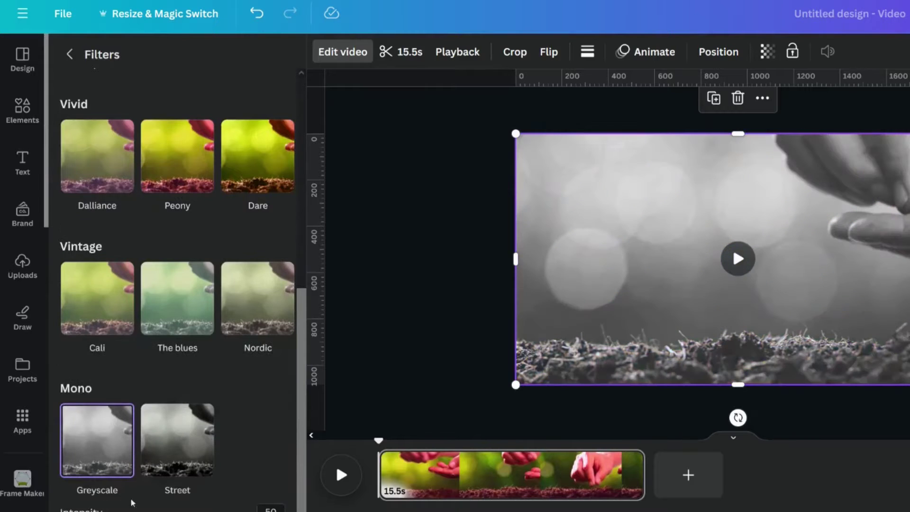
click(277, 155)
click(264, 169)
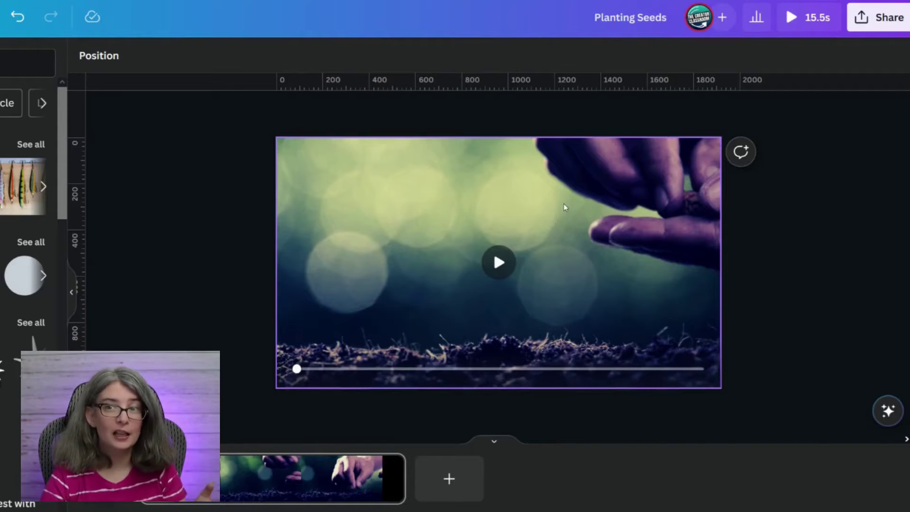
- Download the Planting Seeds design as an MP4 video at 1080p (HD) quality
click(863, 18)
click(684, 387)
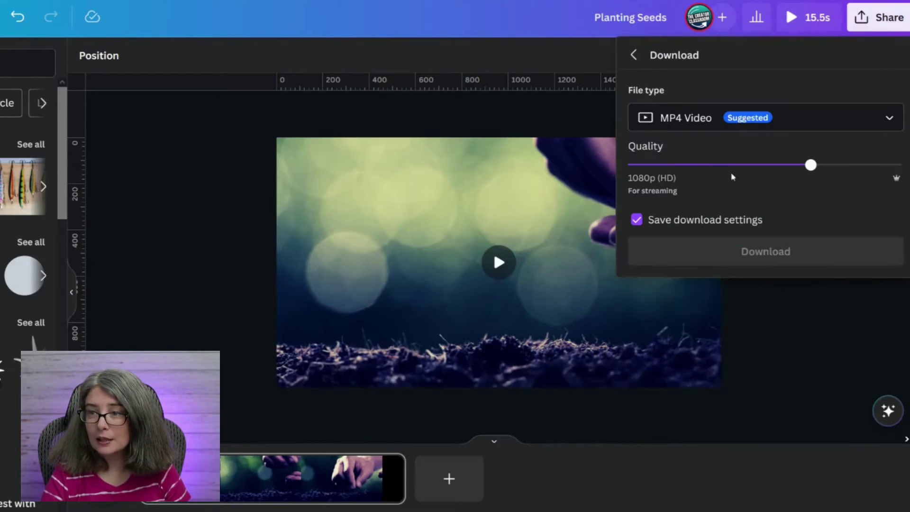
click(716, 262)
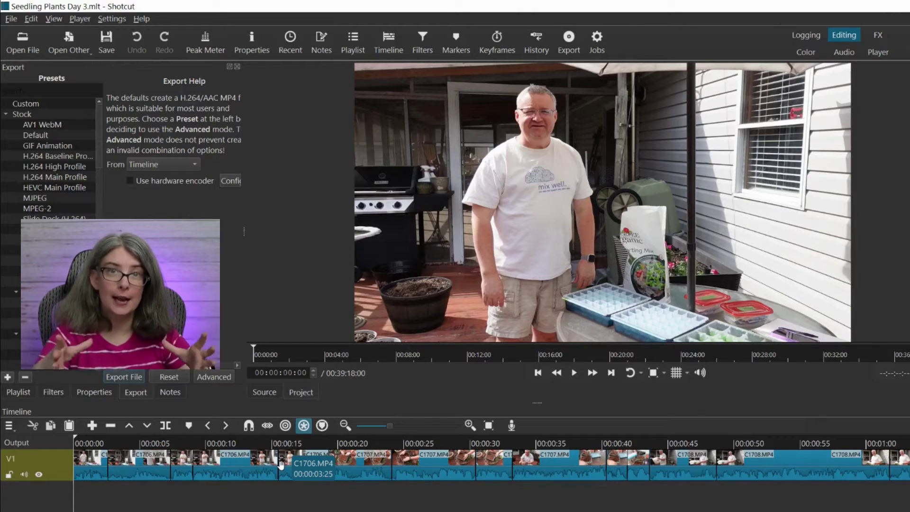
- In Shotcut, move the timeline playhead to about 59 seconds, where the man holds the seed starting mix
click(427, 443)
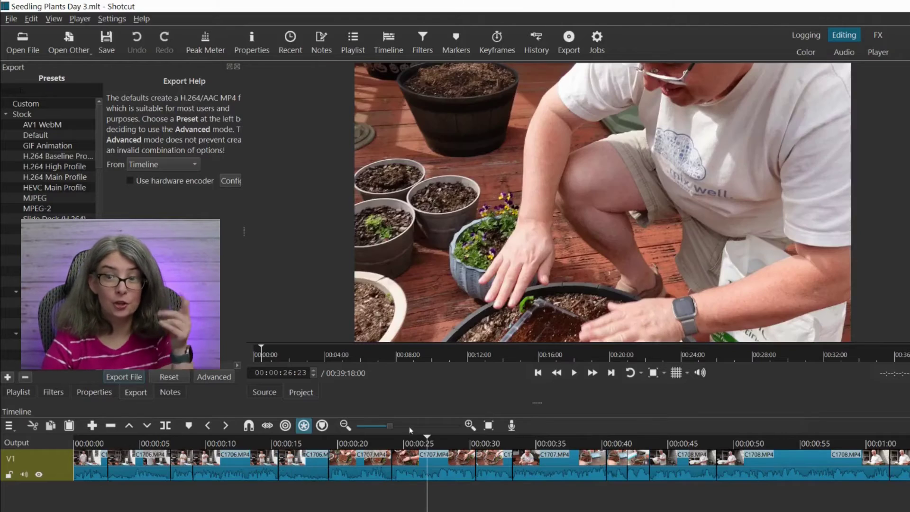
scroll(503, 447, right, 8)
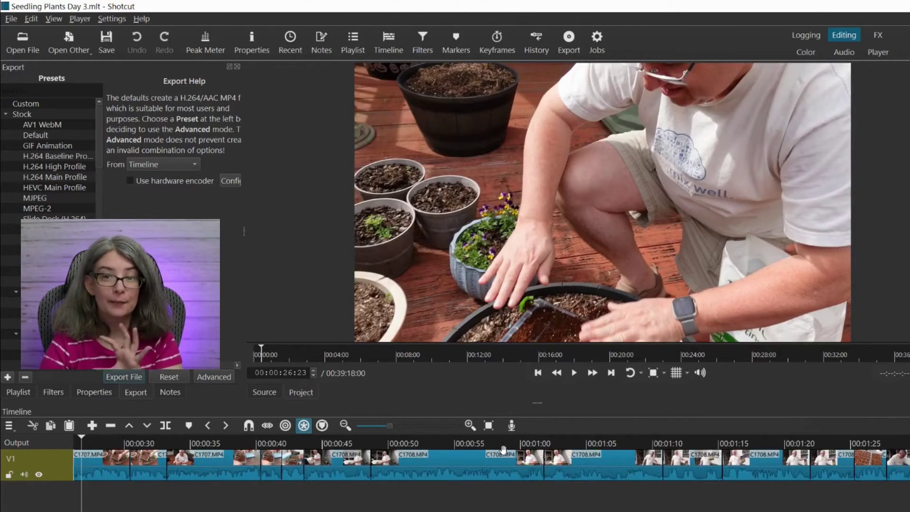
scroll(383, 463, right, 2)
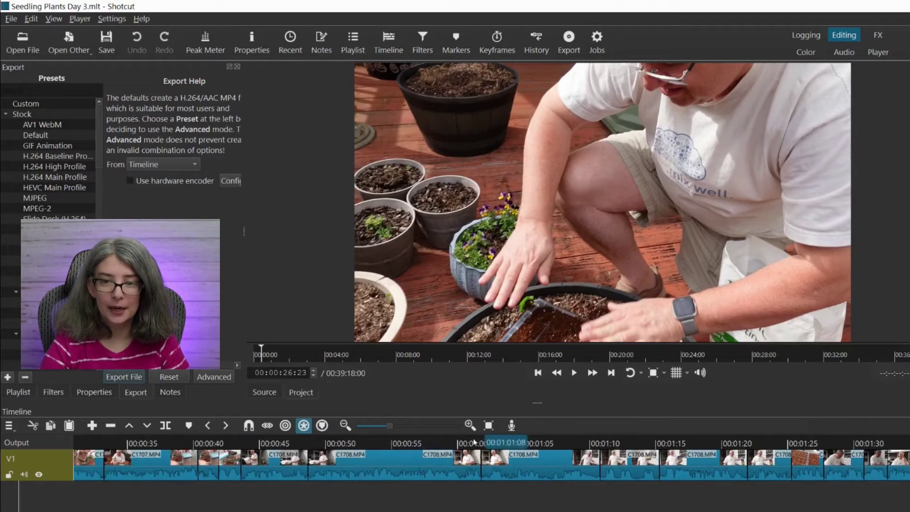
click(447, 444)
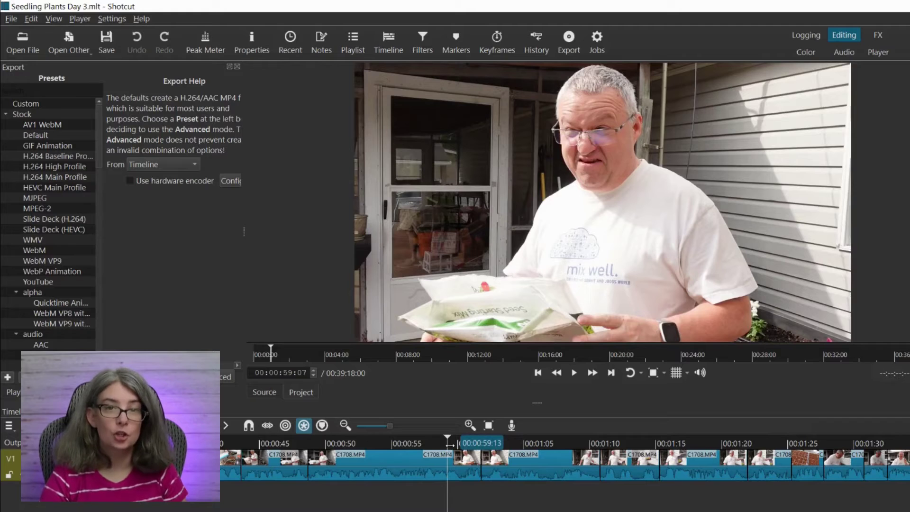
- Add a new video track above the main footage track
key(ctrl+i)
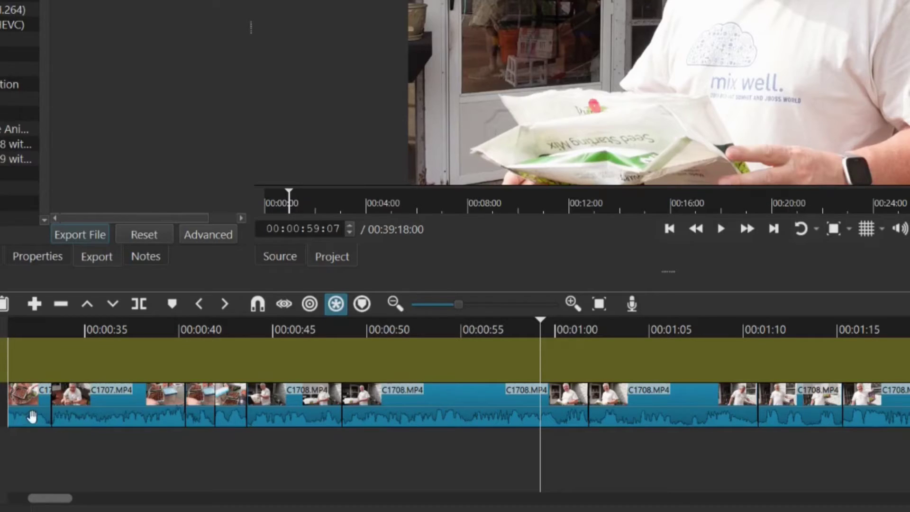
right_click(2, 409)
mouse_move(109, 418)
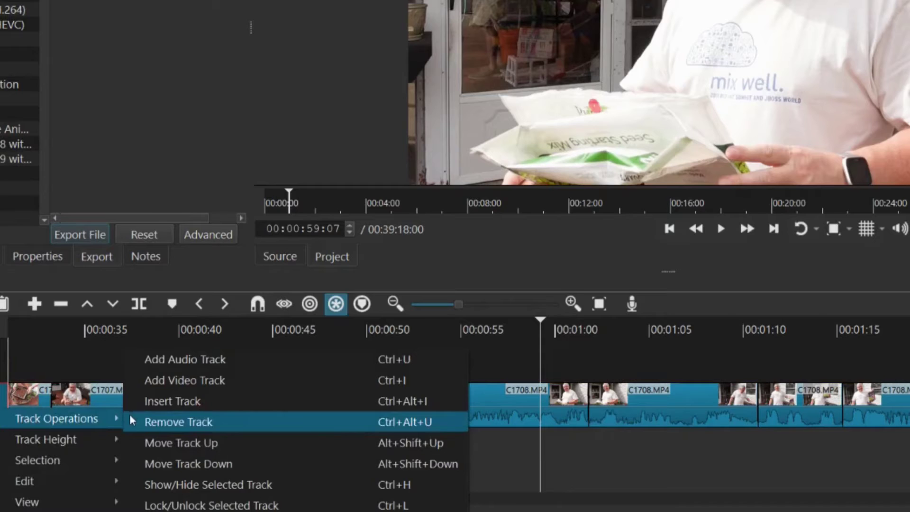
click(168, 378)
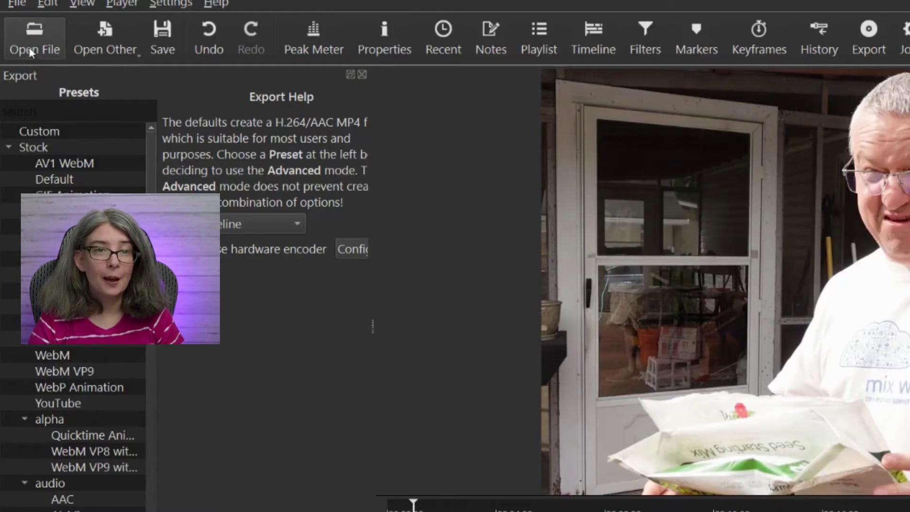
- Open the Planting Seeds video from Downloads and place it on the upper video track, starting at about 56 seconds
click(29, 47)
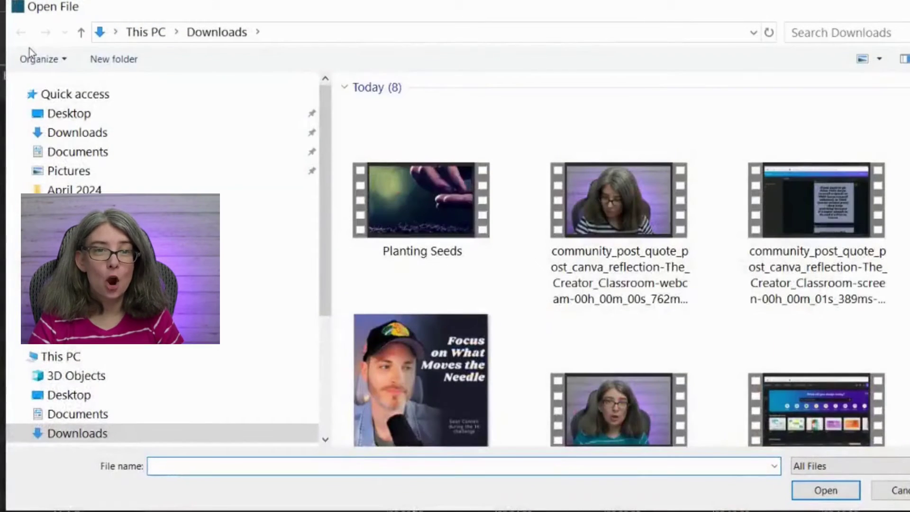
double_click(421, 203)
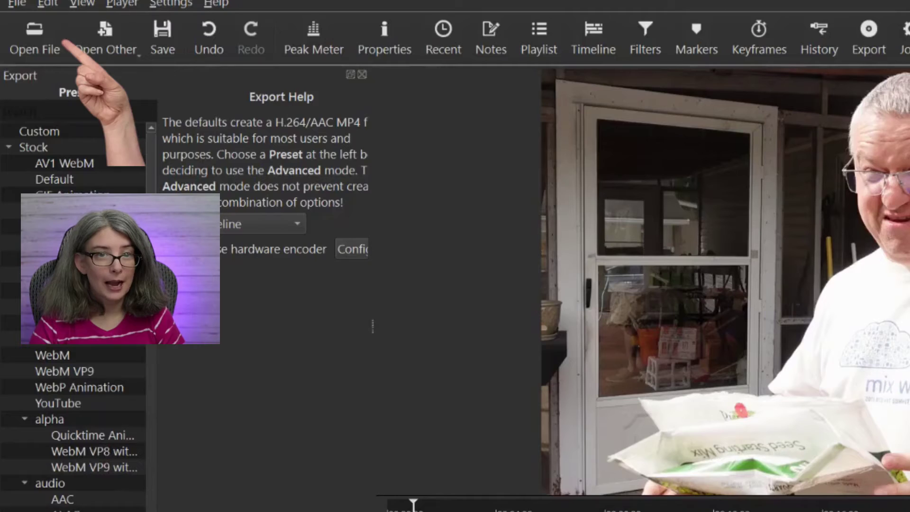
click(29, 47)
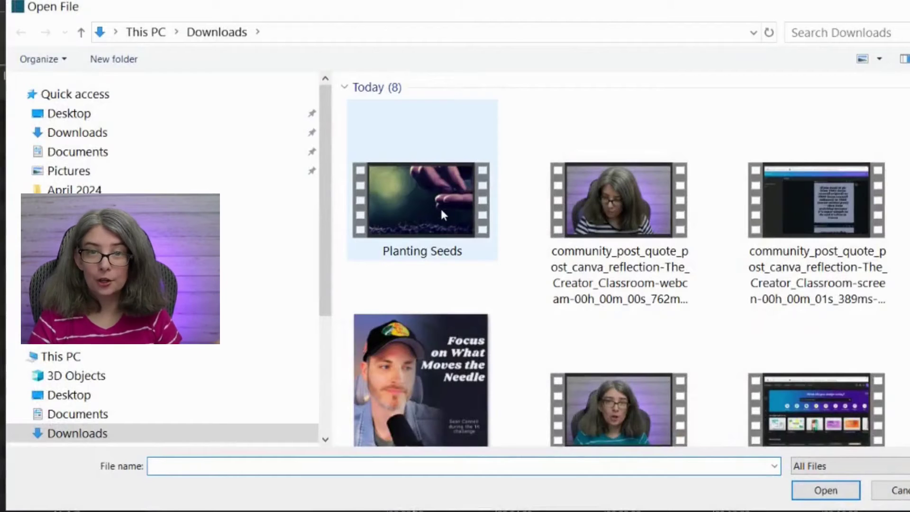
double_click(408, 214)
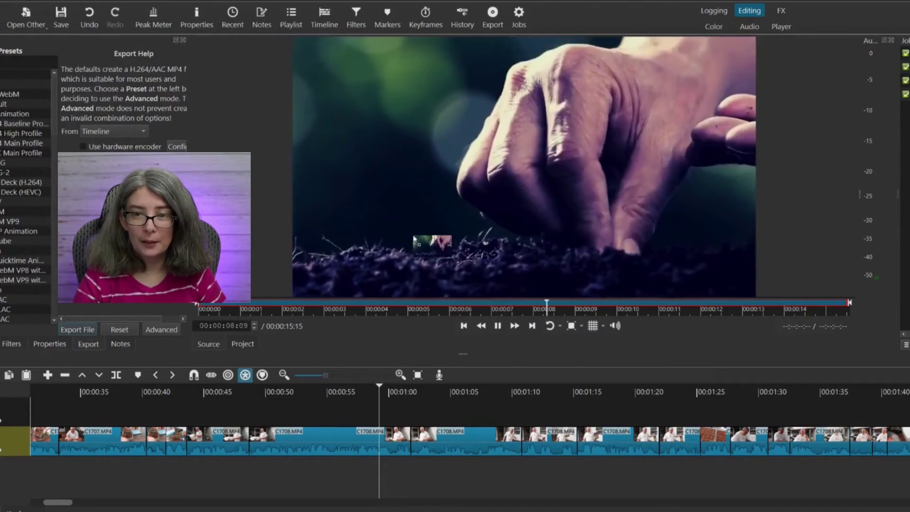
drag(490, 185, 342, 413)
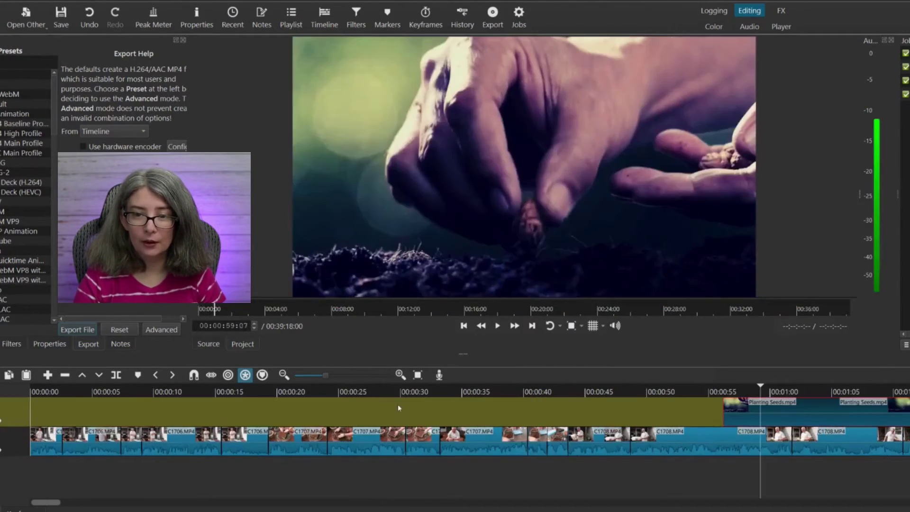
- Split the Planting Seeds clip at about one minute and delete the part after the cut
click(710, 392)
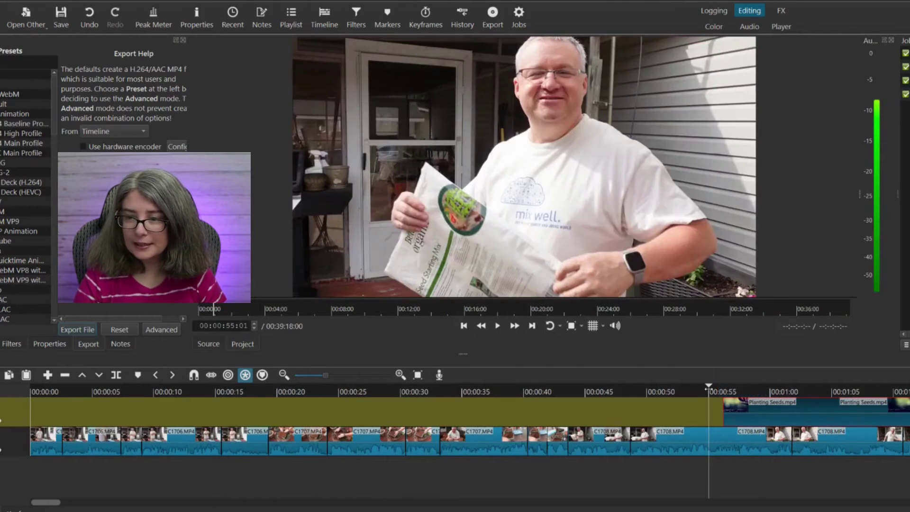
drag(711, 389, 772, 394)
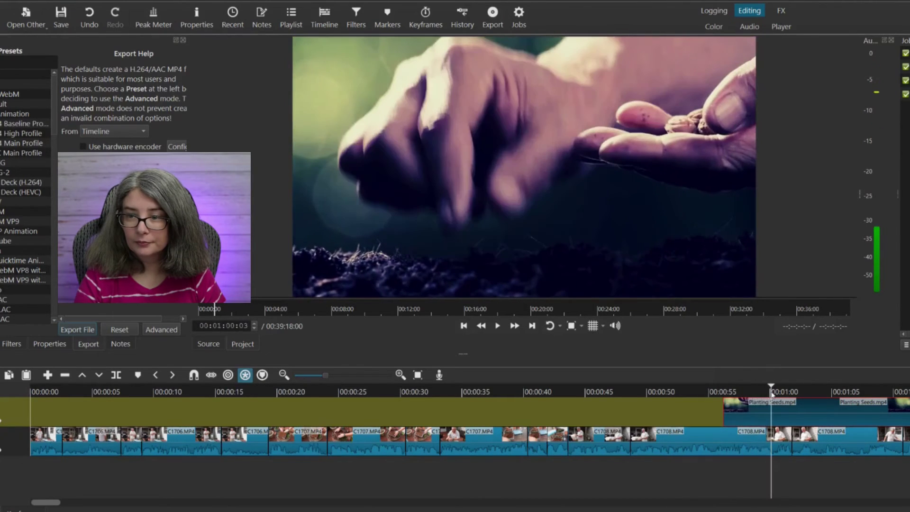
key(s)
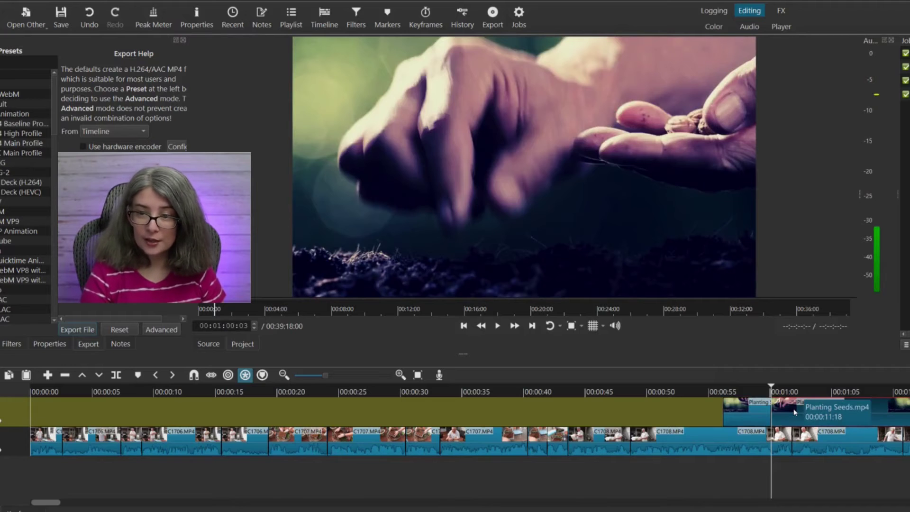
key(Delete)
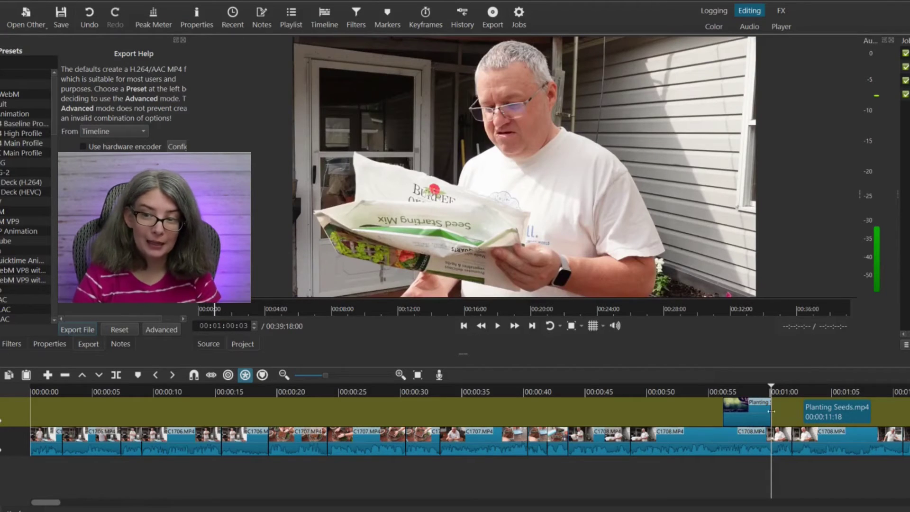
click(718, 393)
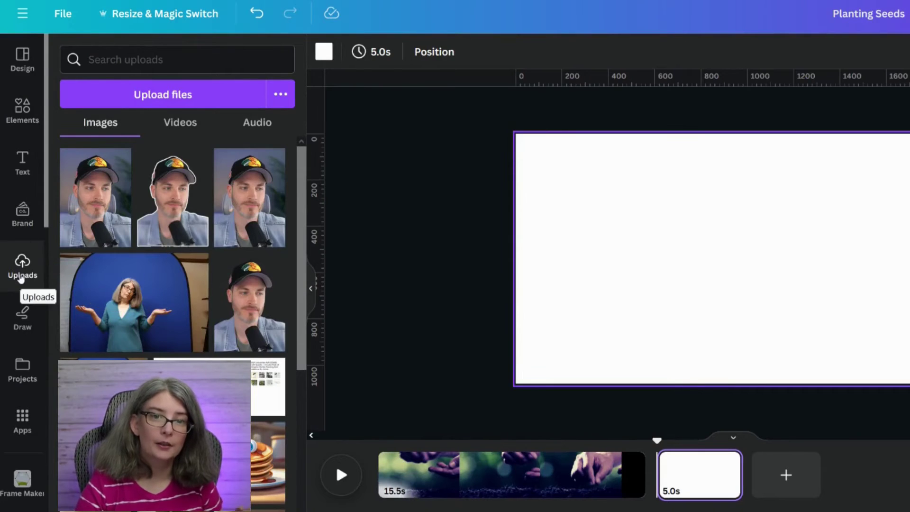
- In Canva, upload the brick-laying video, align it with the blank page's corner and enlarge it to fill the page
click(188, 97)
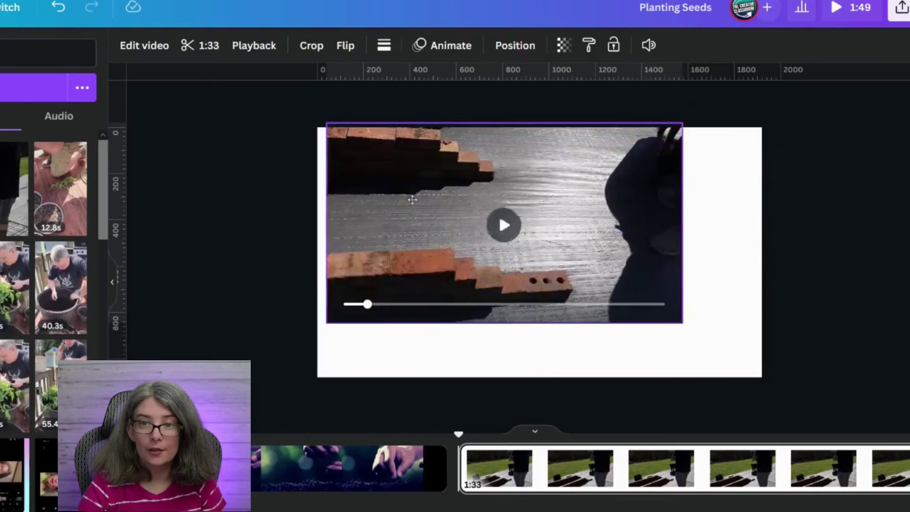
drag(412, 199, 408, 203)
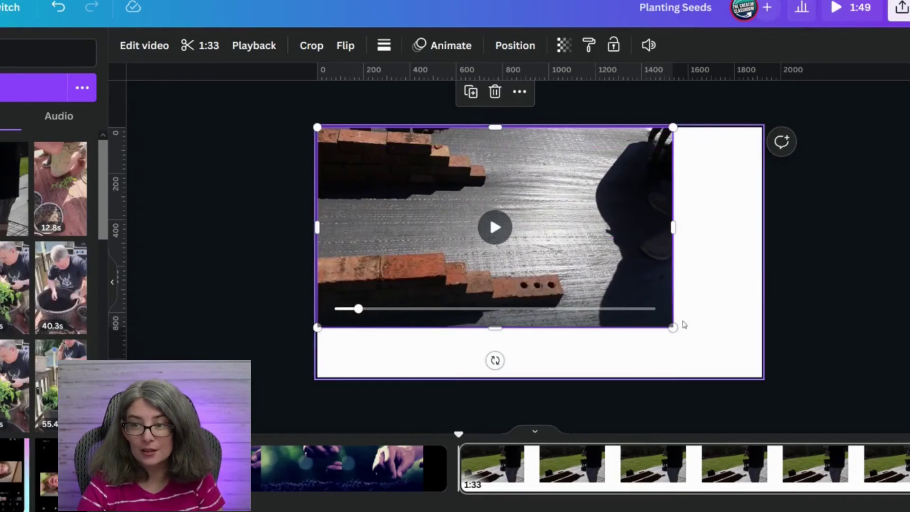
drag(671, 329, 764, 380)
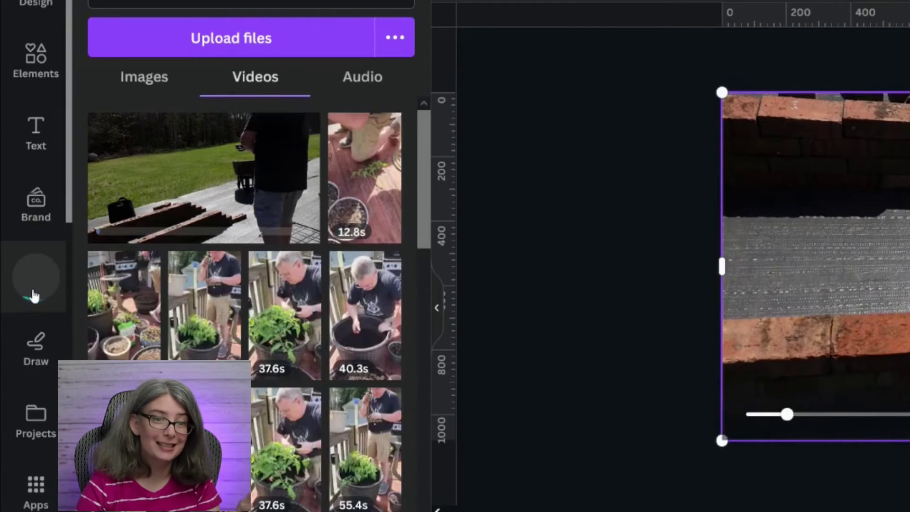
- Split the talking-head clip on the second page at about 20 seconds, leaving a 4.5-second first segment
mouse_move(299, 233)
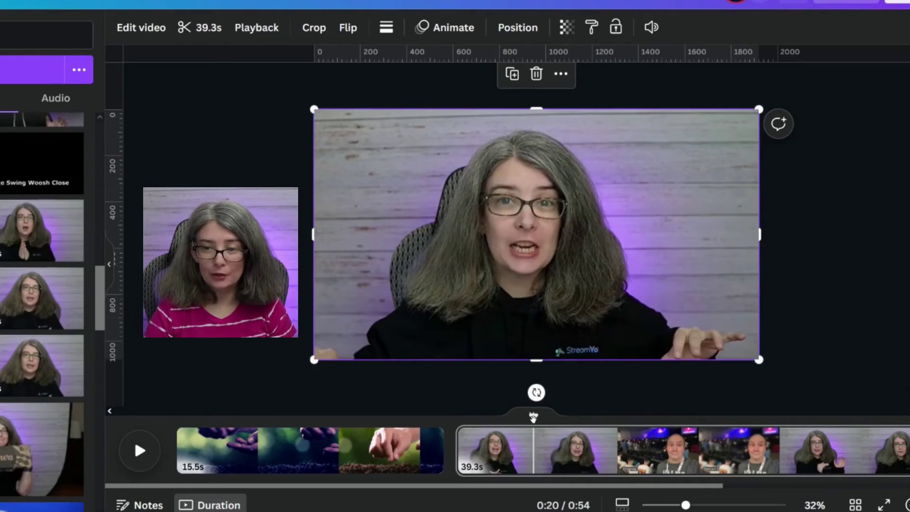
key(s)
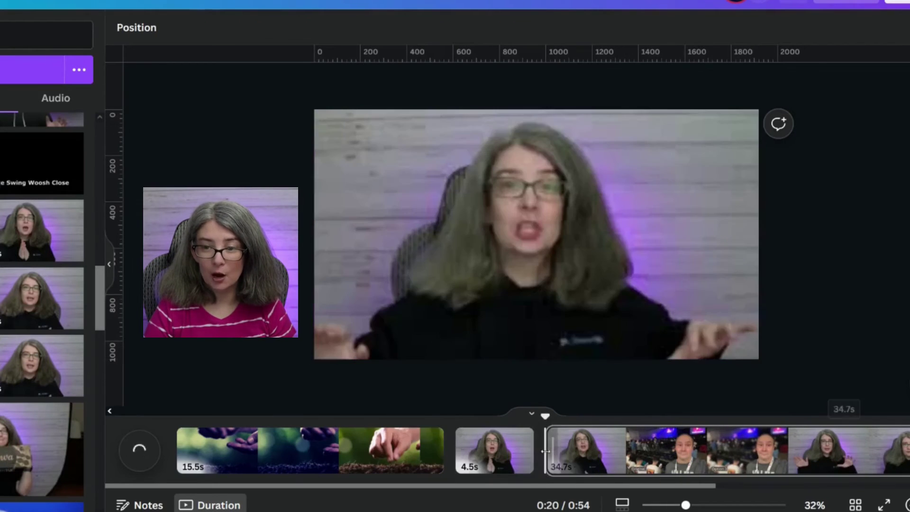
right_click(500, 456)
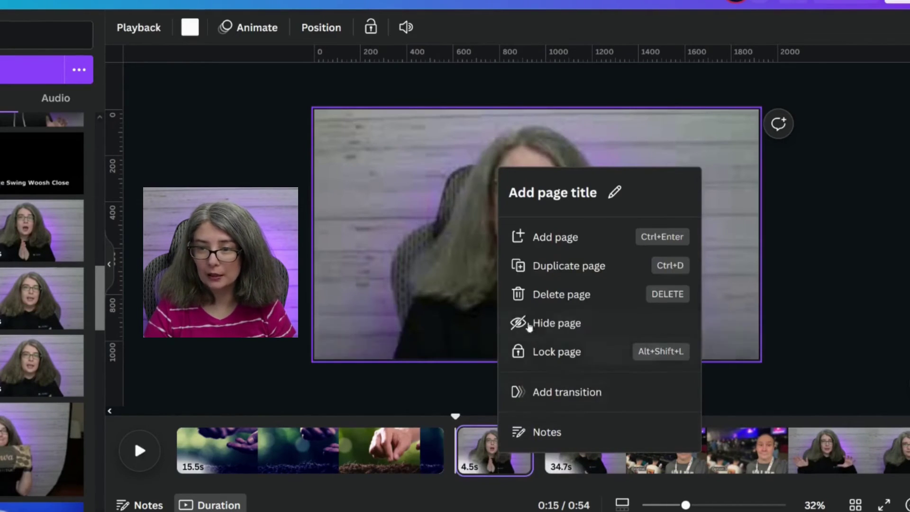
click(592, 473)
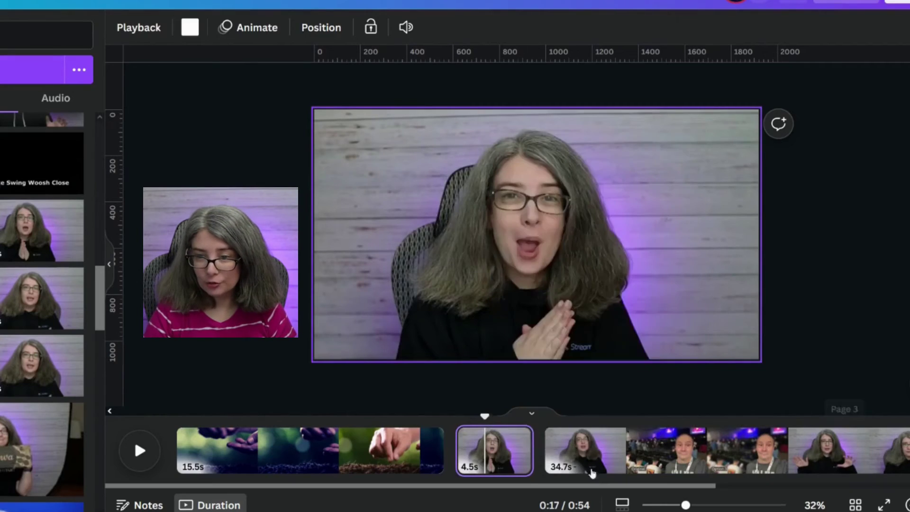
- Split the remaining talking-head clip again at about 23 seconds and select the resulting 3.2-second segment
click(591, 472)
drag(580, 417, 601, 417)
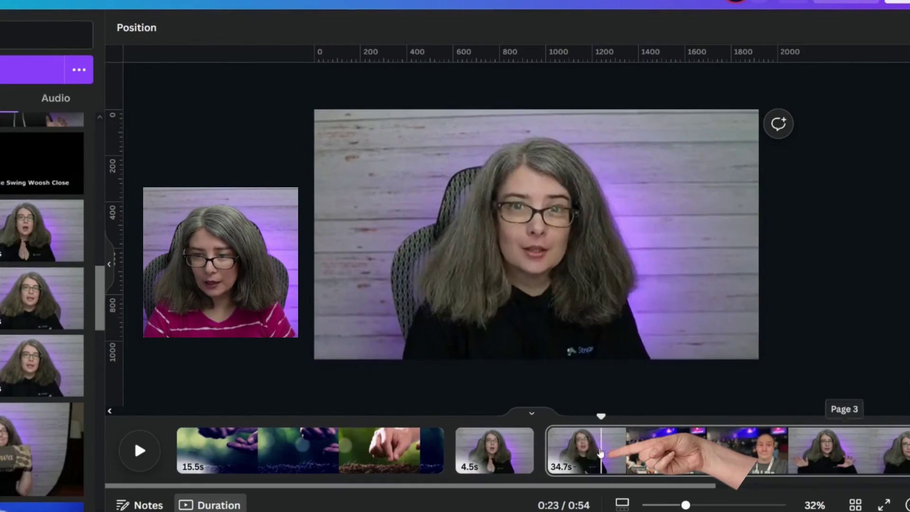
right_click(601, 454)
click(635, 385)
click(569, 463)
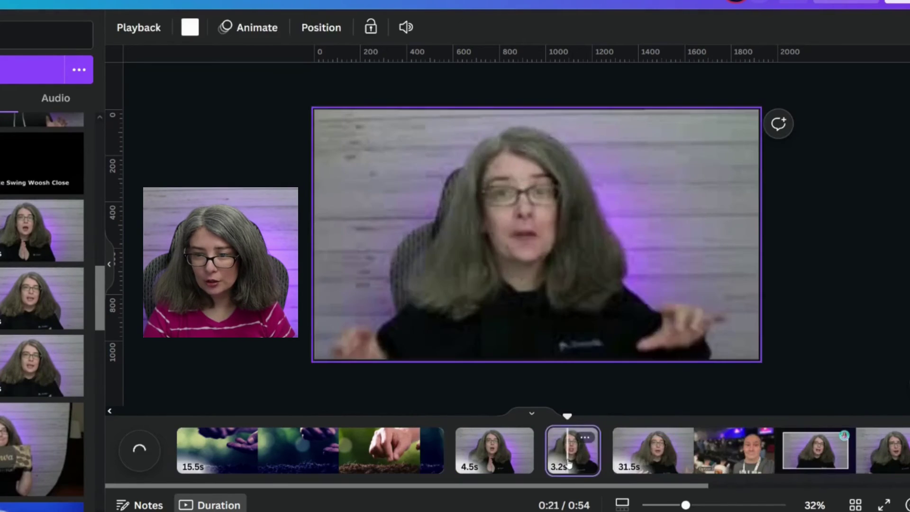
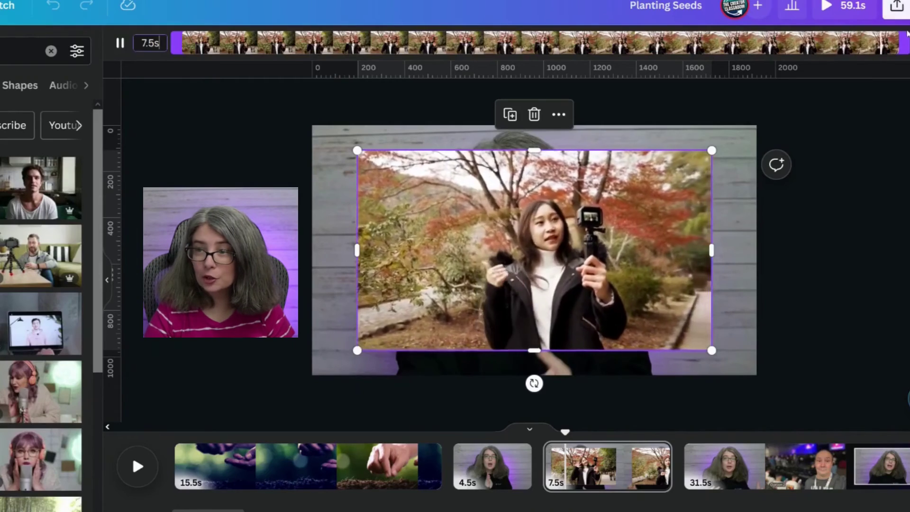
- Trim the vlogging woman stock clip to 2.6 seconds and enlarge it to fill the page over the talking-head footage
key(Escape)
click(496, 220)
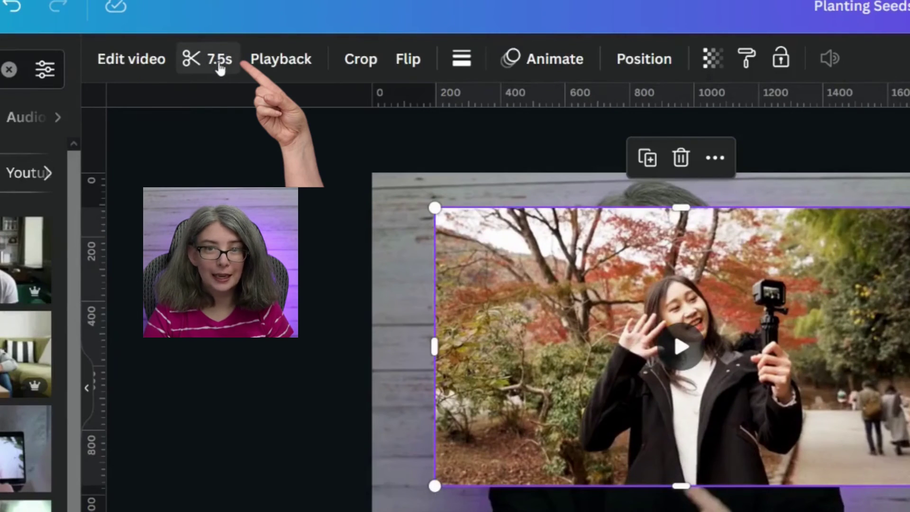
click(219, 65)
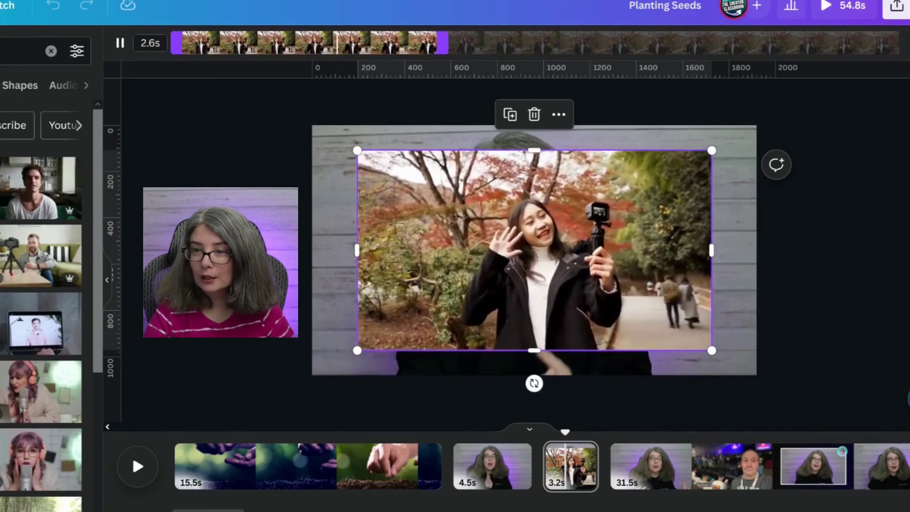
click(437, 197)
drag(711, 351, 749, 394)
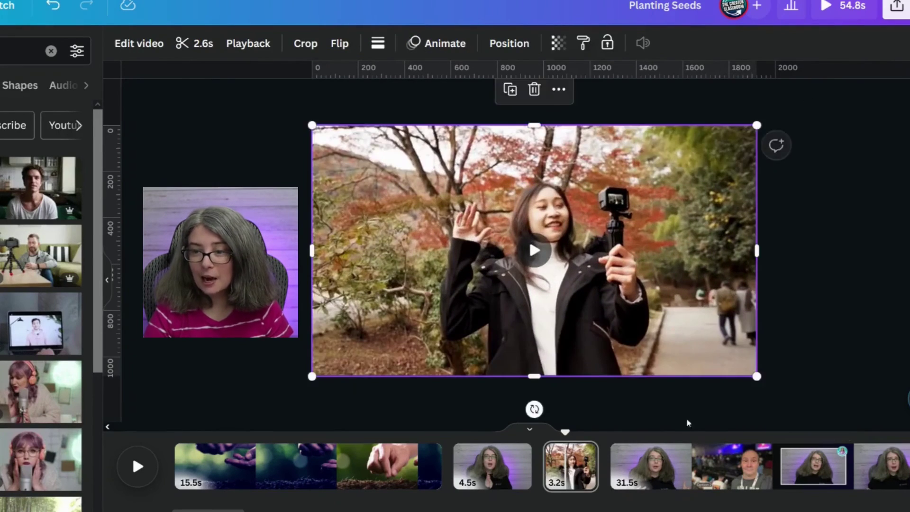
- Show the vlogging clip's timing and move its start later within the 3.2-second page, shortening the clip to 2.2 seconds
mouse_move(566, 433)
mouse_down()
mouse_move(505, 430)
mouse_move(551, 434)
mouse_up()
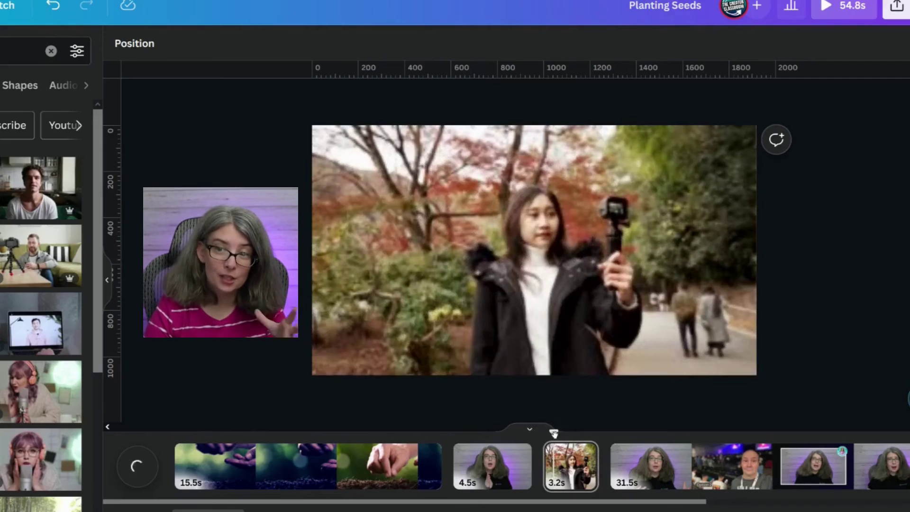
drag(554, 432, 570, 429)
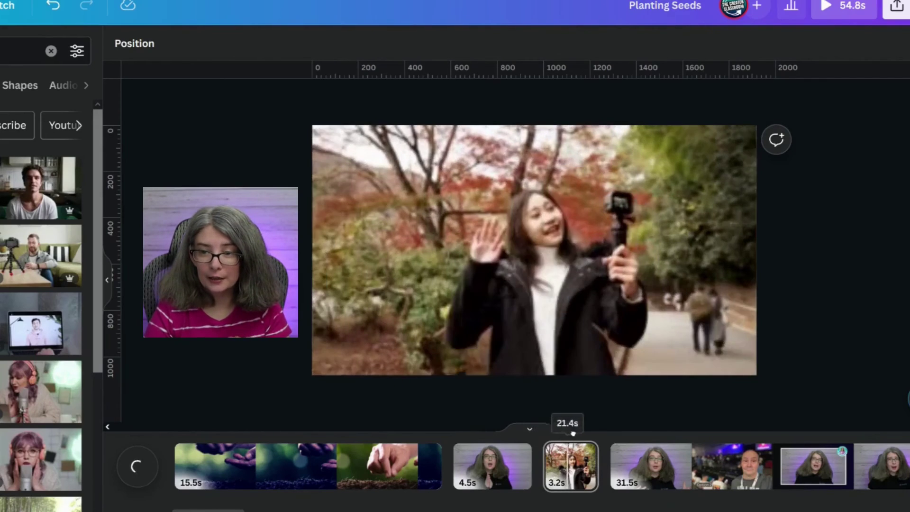
click(393, 209)
right_click(393, 209)
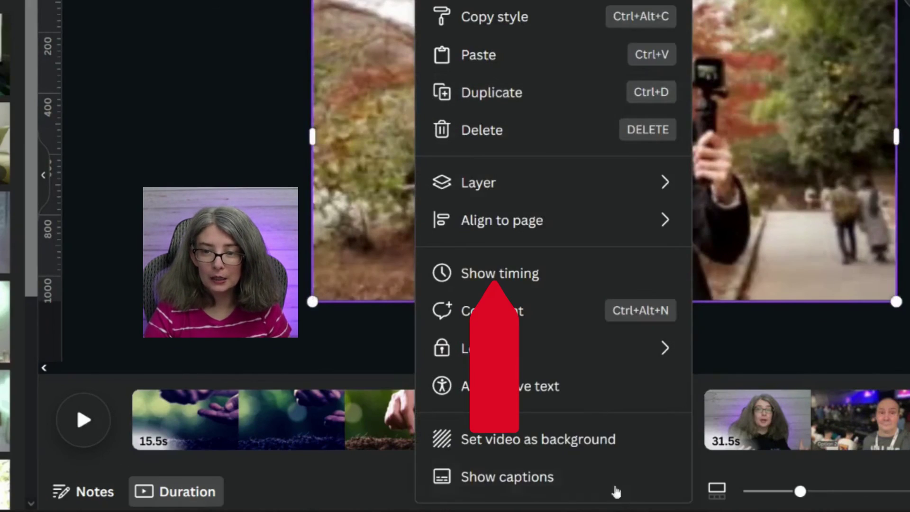
click(550, 276)
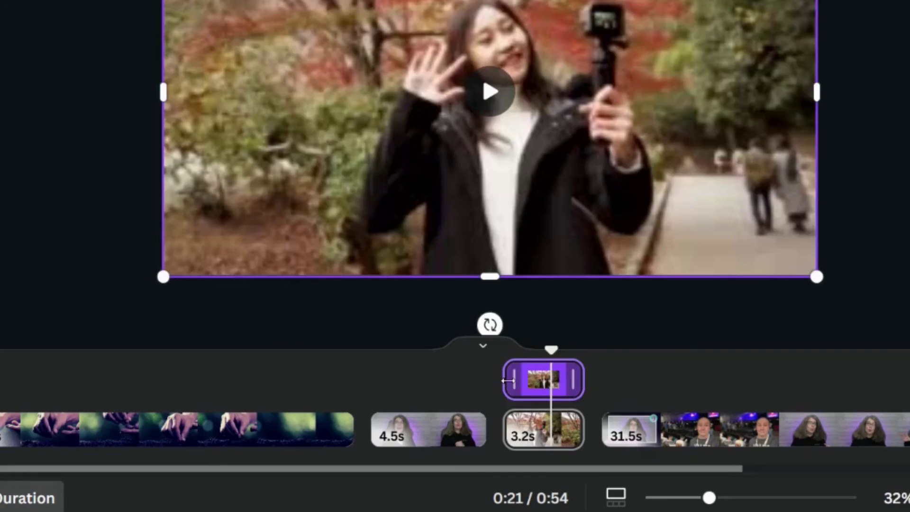
drag(546, 441, 559, 441)
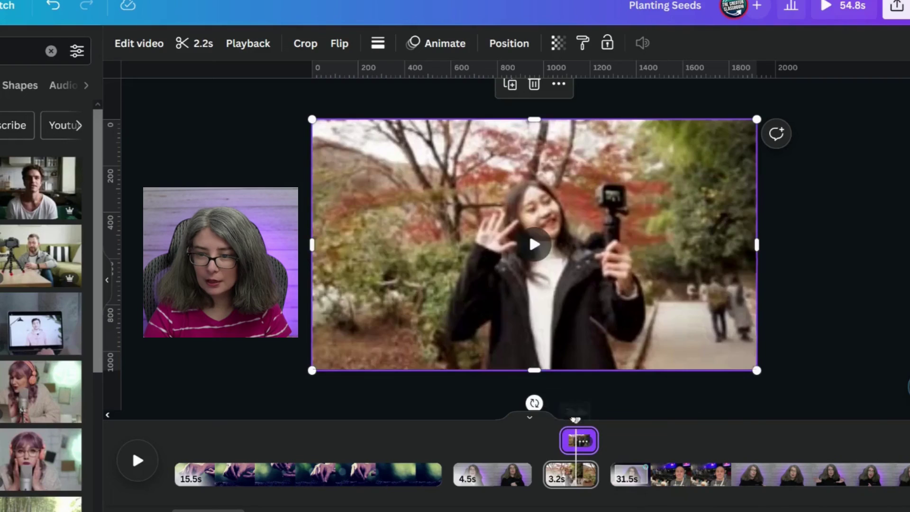
drag(551, 349, 530, 353)
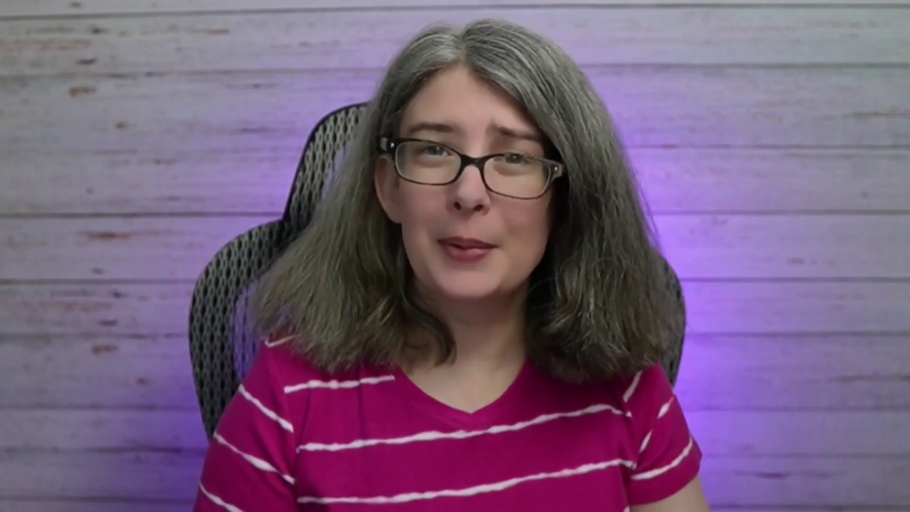